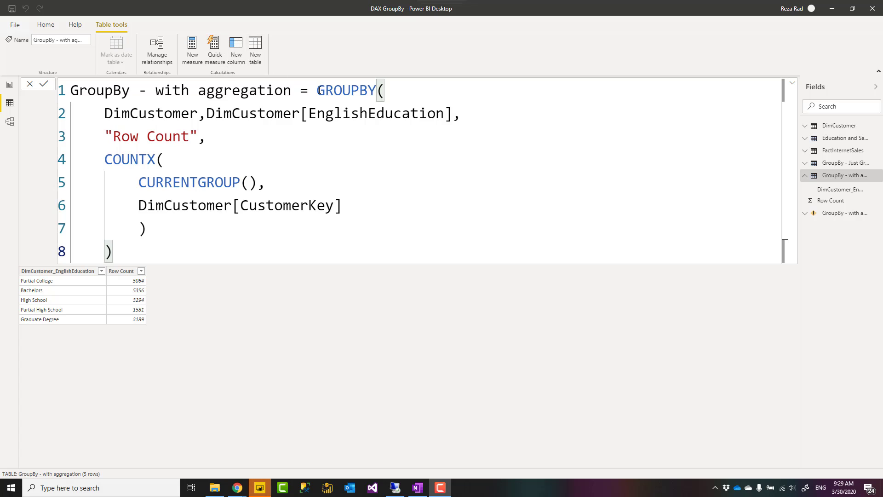
Highlight the GROUPBY function name in the current table formula.
drag(319, 90, 378, 90)
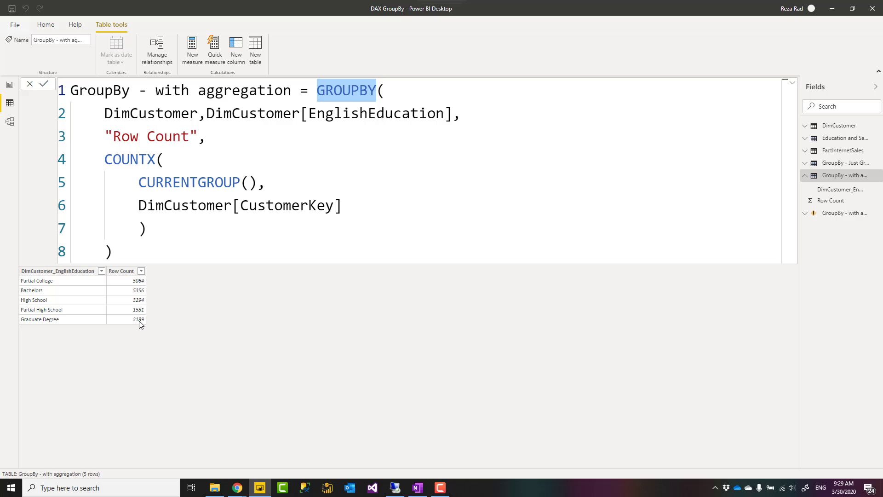
double_click(344, 112)
double_click(340, 90)
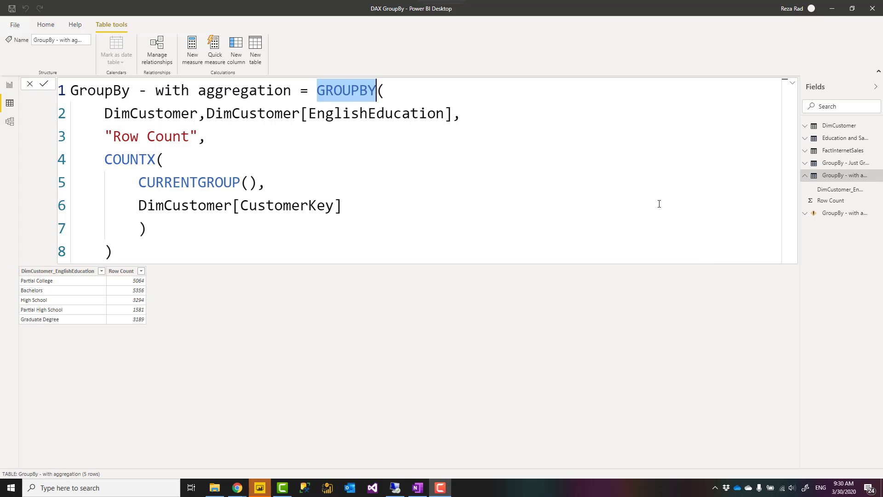
click(659, 204)
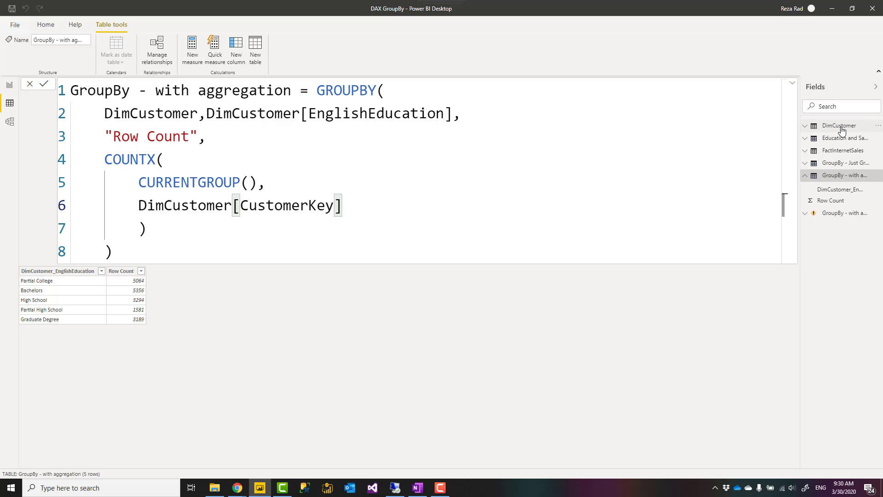
Review DimCustomer's columns, then show the 'GroupBy - Just Group' table grouping by EnglishEducation.
click(840, 128)
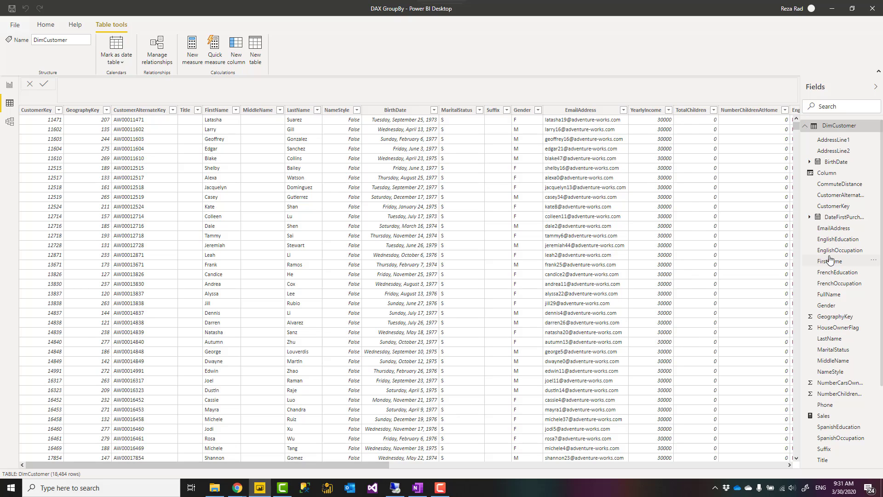
scroll(823, 237, down, 3)
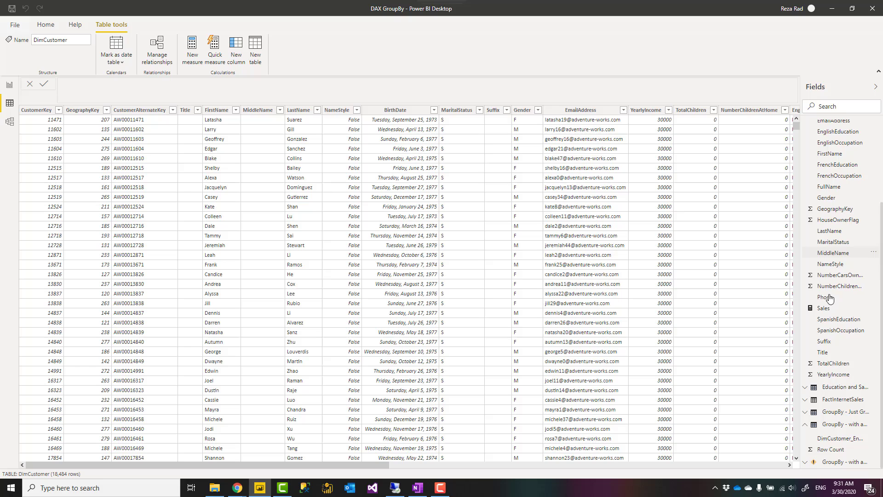
click(835, 411)
click(340, 90)
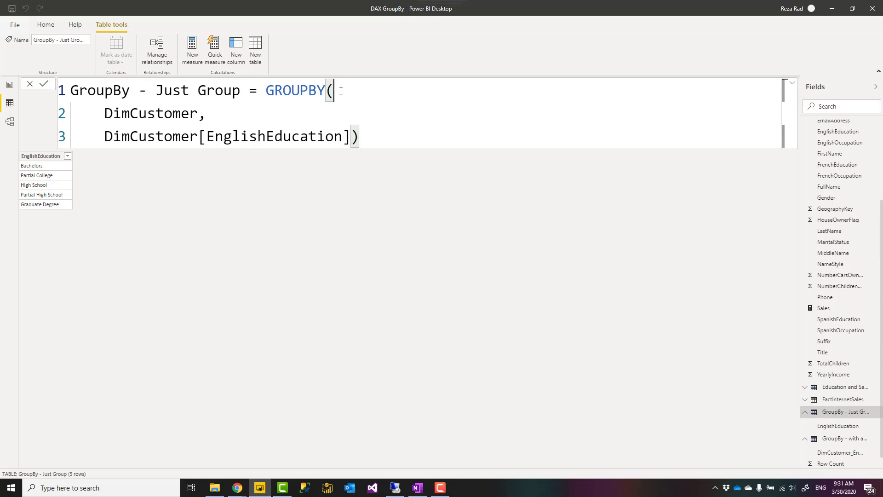
key(BackSpace)
text(()
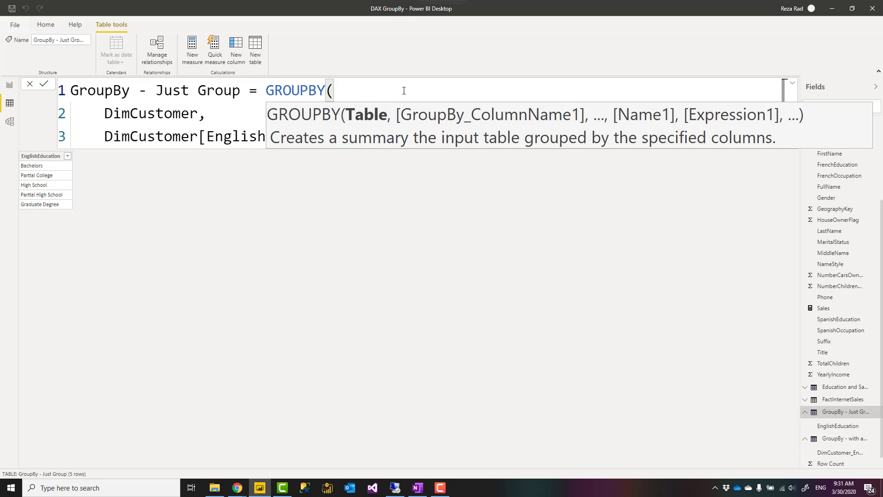
click(235, 113)
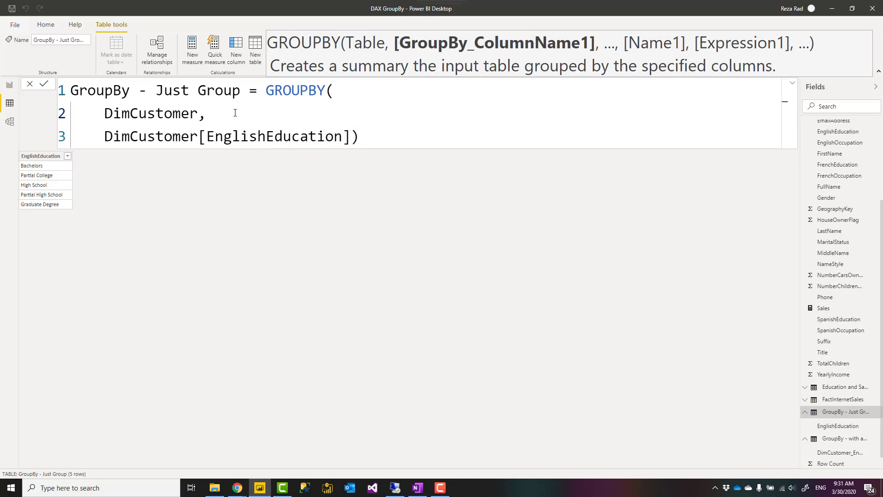
click(353, 137)
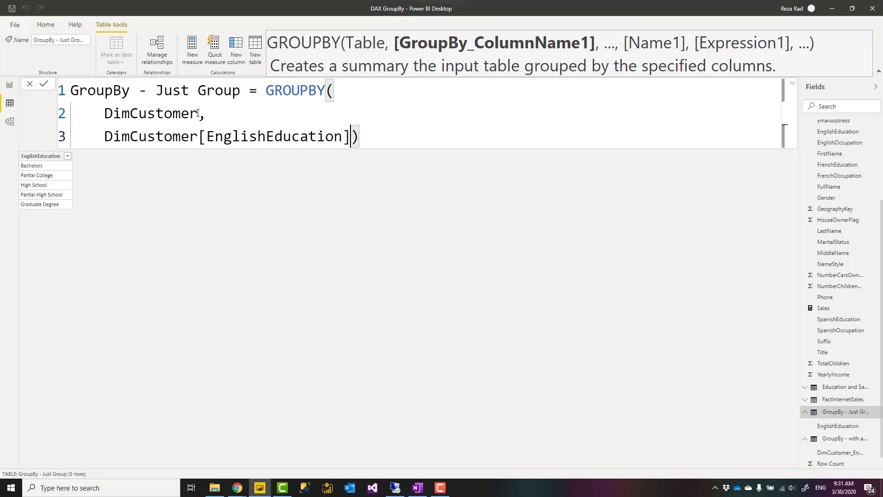
drag(198, 112, 106, 113)
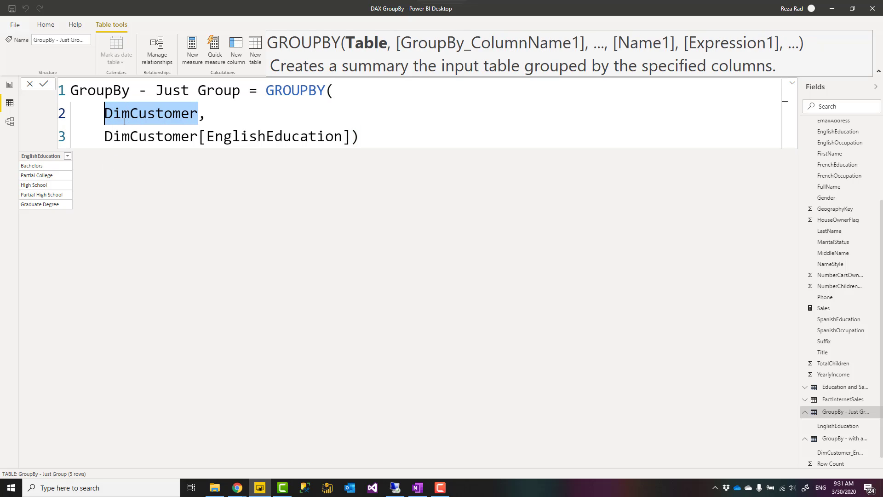
drag(104, 137, 350, 136)
click(211, 117)
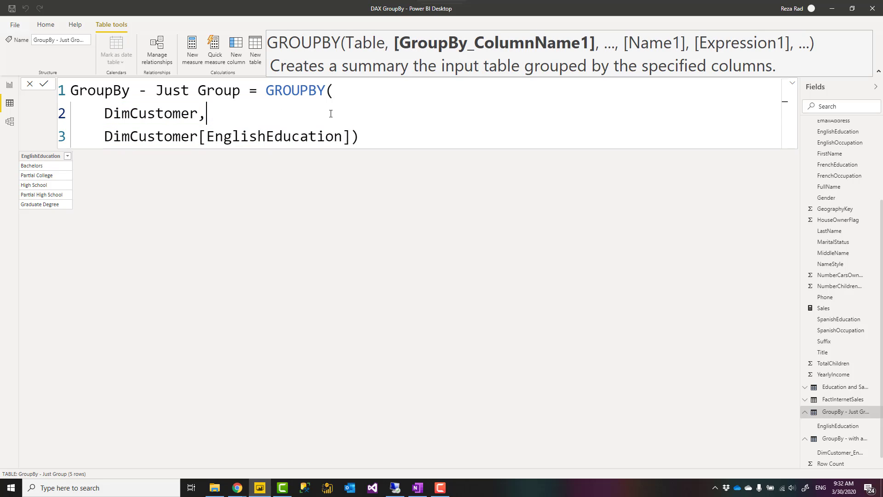
click(358, 136)
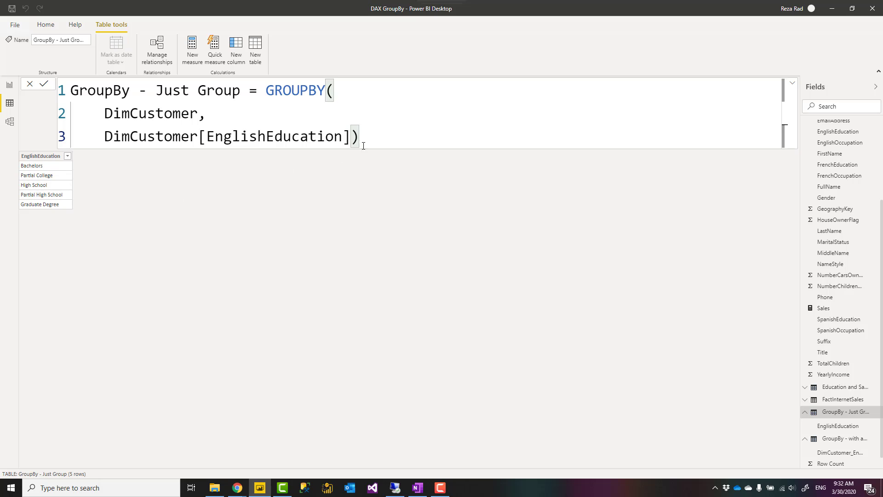
drag(373, 142, 266, 92)
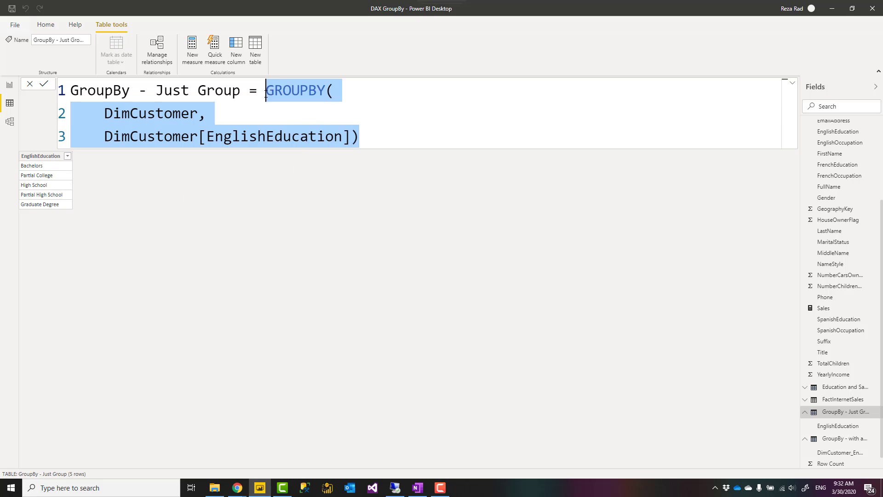
click(407, 148)
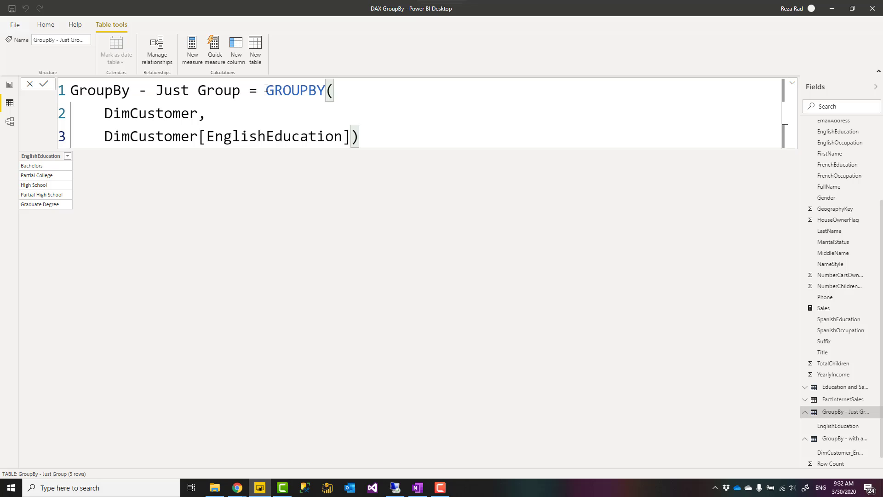
drag(265, 89, 363, 138)
click(381, 139)
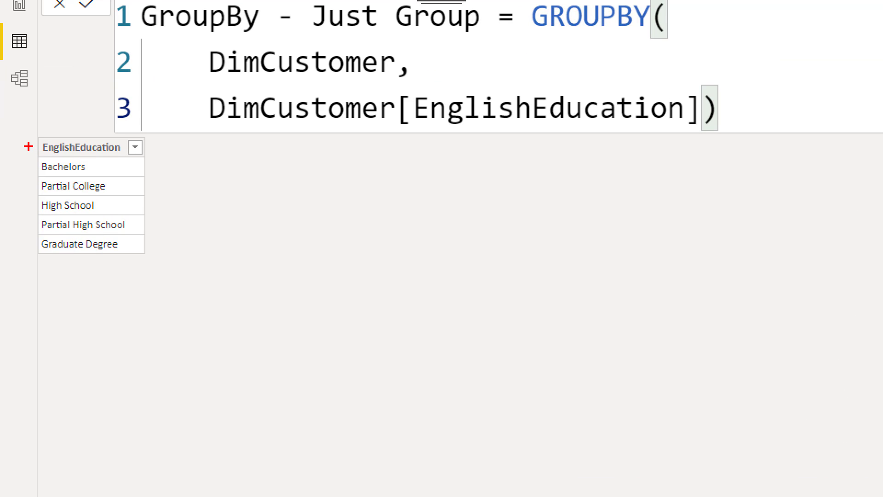
mouse_move(145, 137)
mouse_down()
mouse_move(189, 244)
mouse_move(206, 259)
mouse_up()
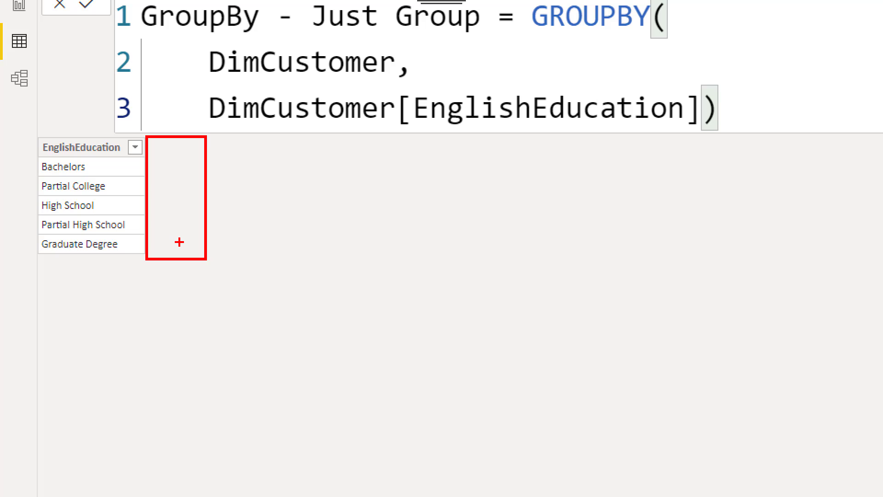
key(Escape)
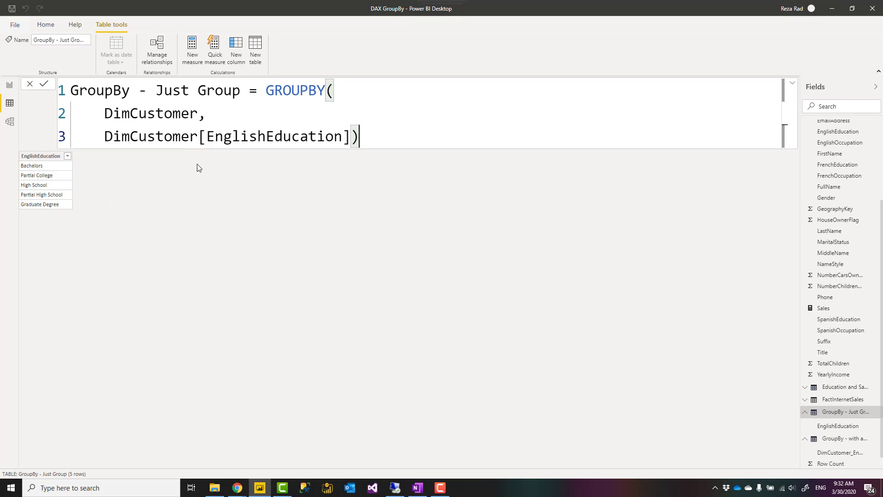
click(353, 144)
text(,)
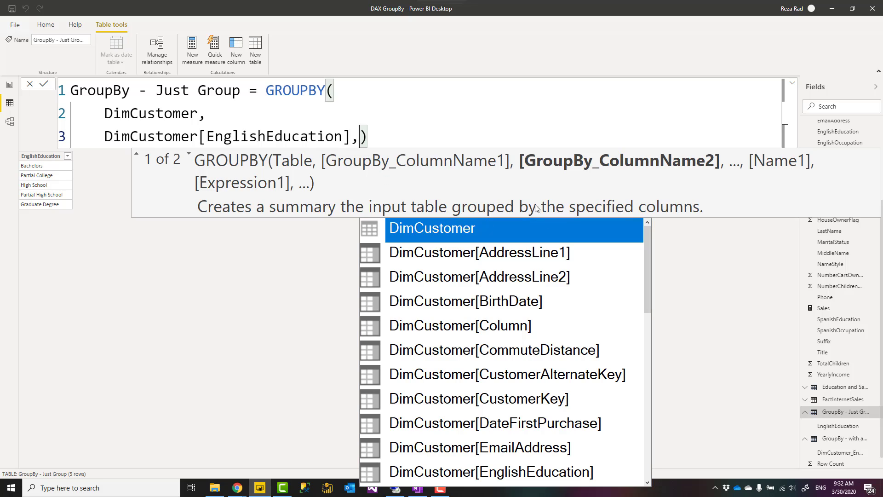
key(BackSpace)
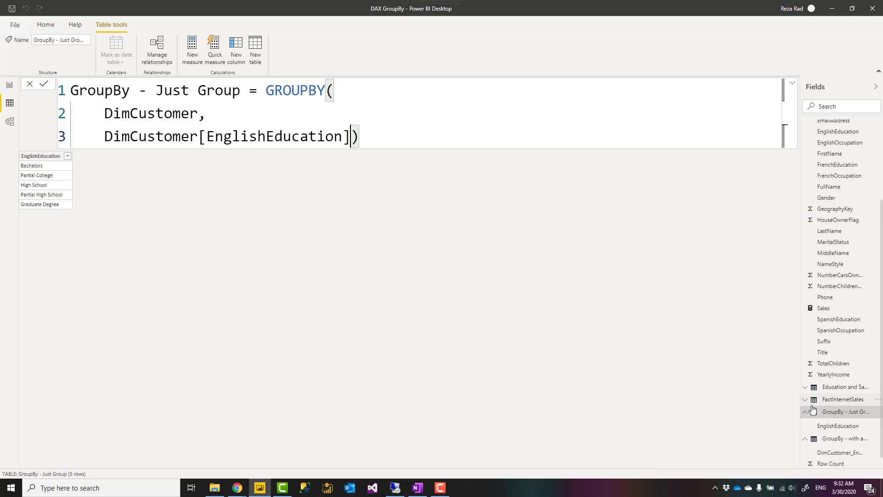
scroll(802, 365, down, 1)
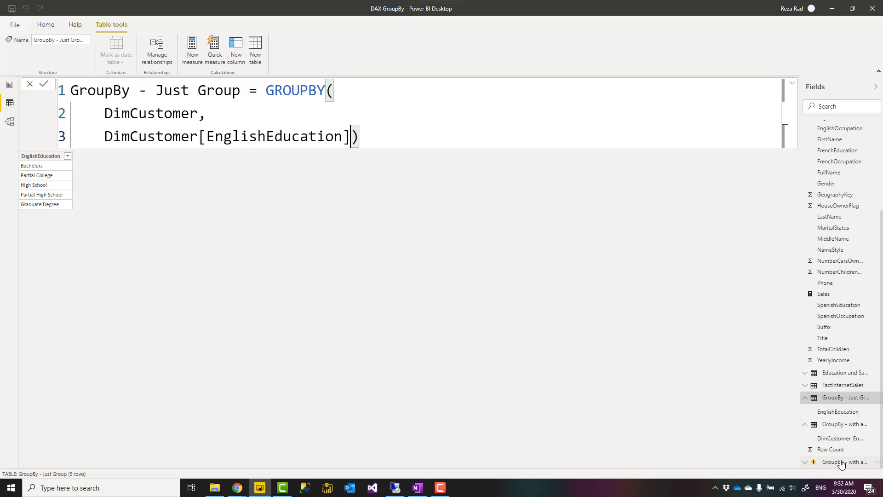
In 'GroupBy - with aggregation - No CurrentGroup', highlight the EnglishEducation column, Row Count name and CALCULATE count.
click(841, 462)
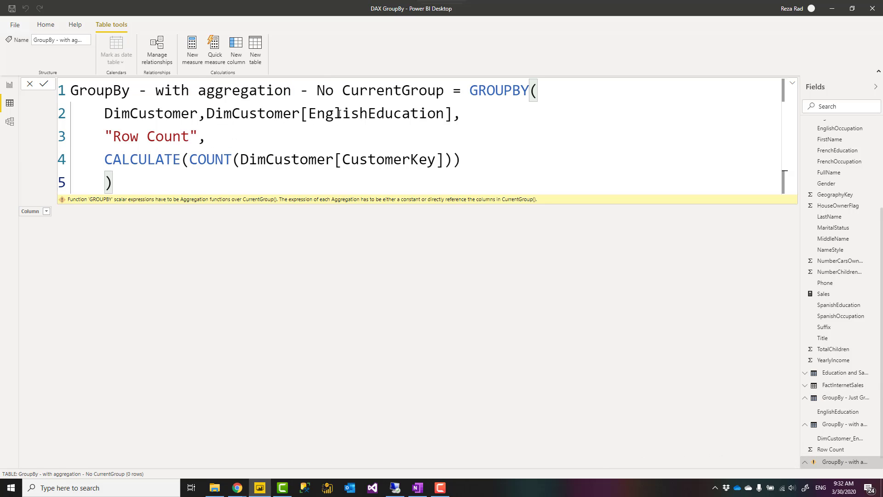
drag(105, 113, 453, 114)
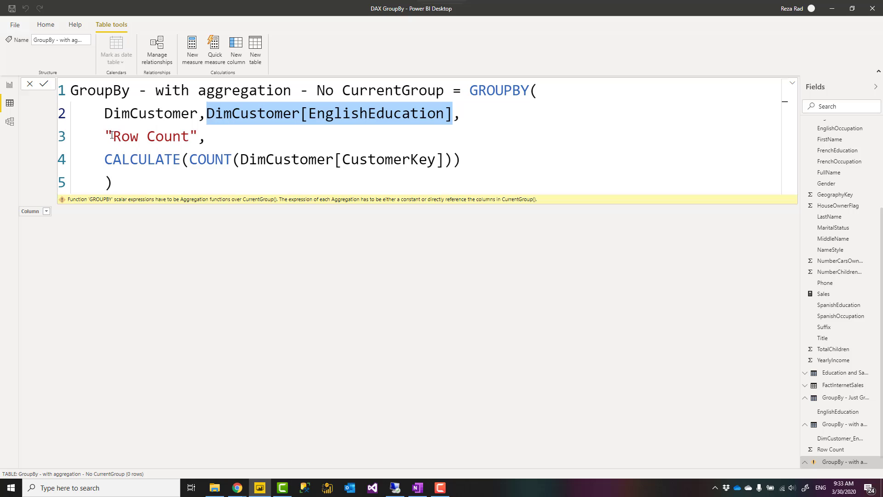
drag(113, 136, 192, 135)
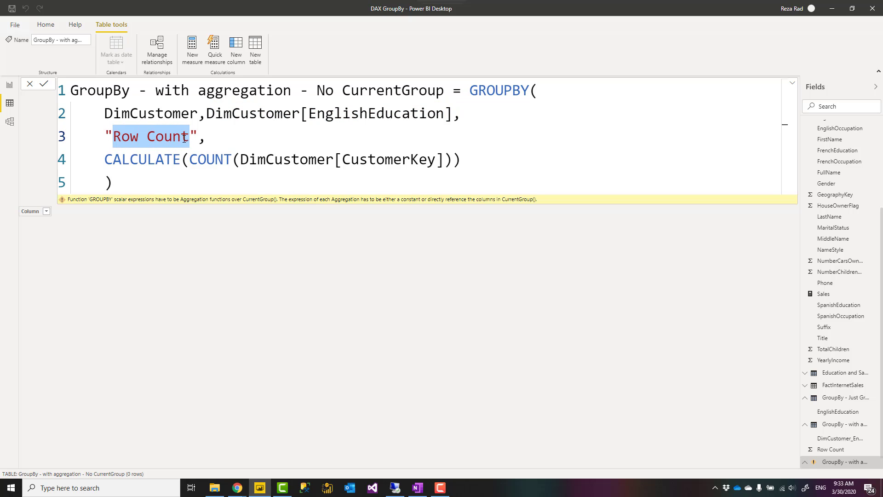
click(139, 162)
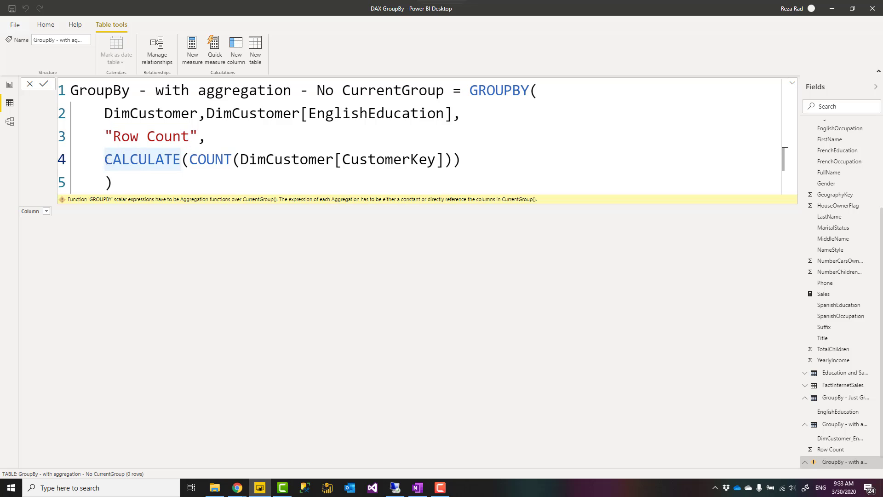
drag(106, 161, 453, 162)
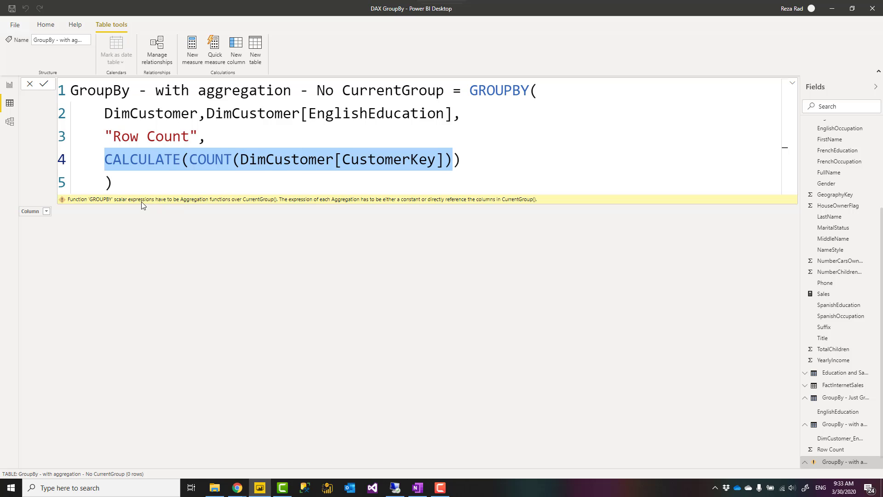
click(144, 182)
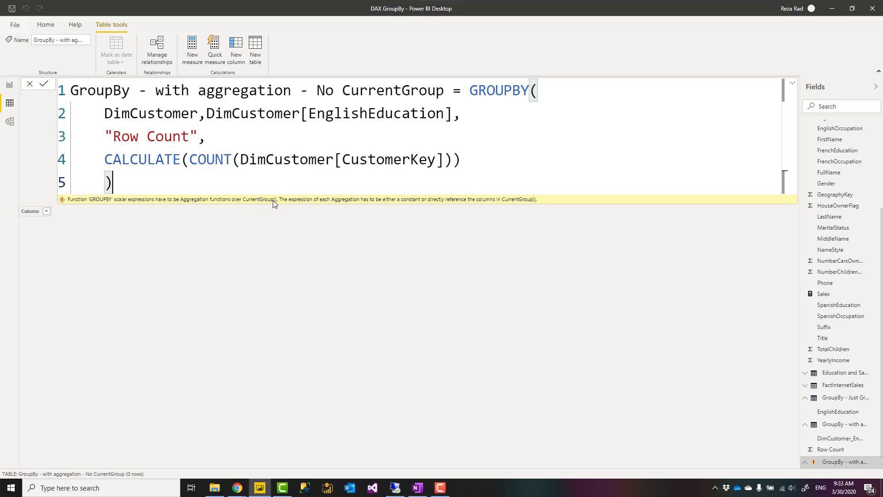
Highlight CALCULATE on line 4 as the cause of the CurrentGroup aggregation error.
mouse_move(269, 205)
click(113, 159)
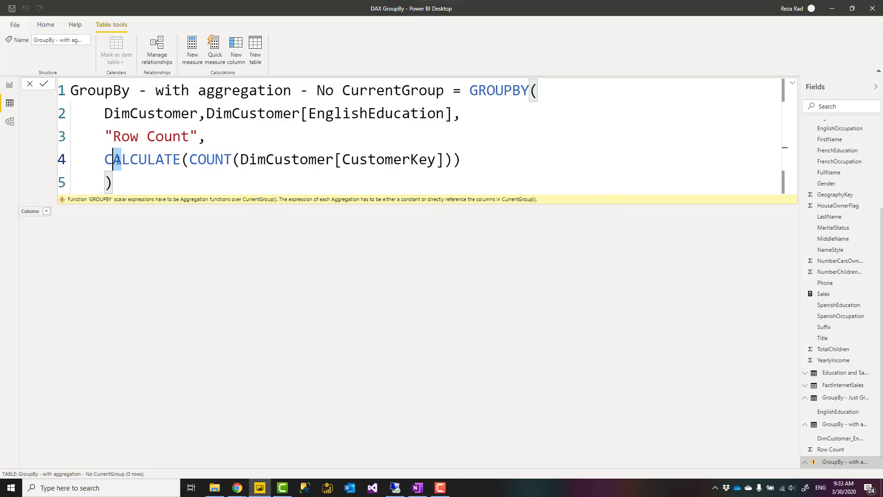
drag(105, 159, 180, 159)
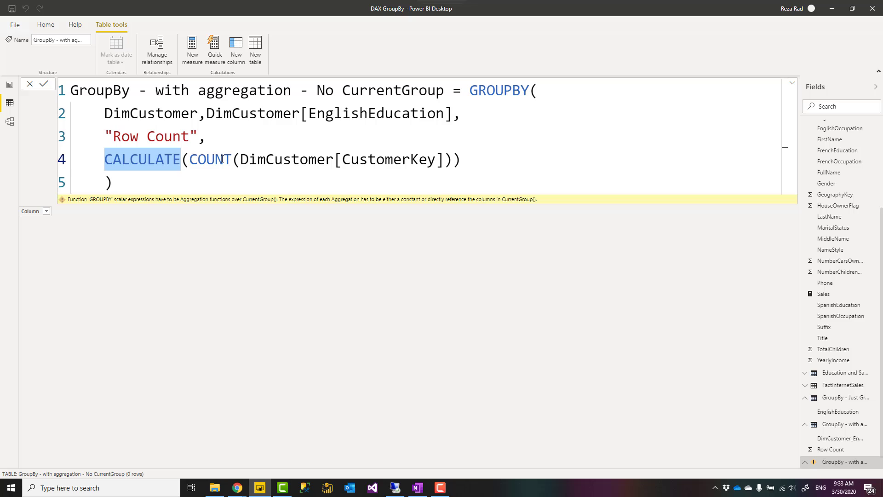
click(465, 162)
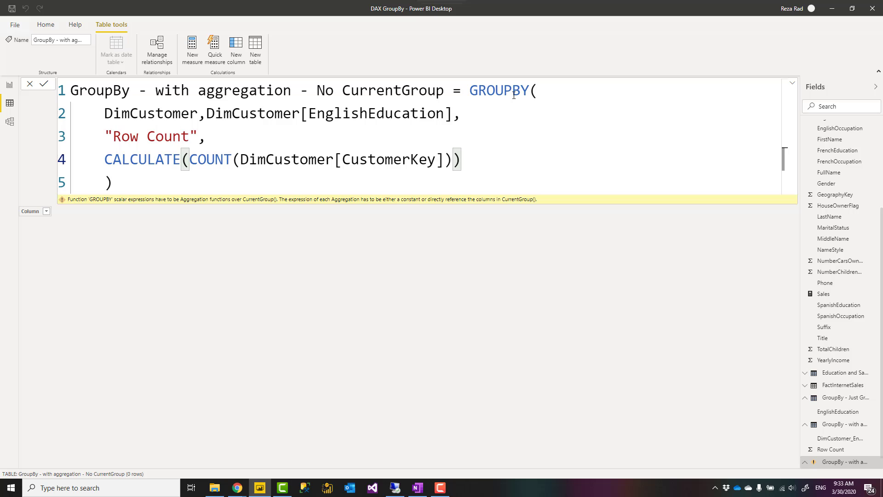
scroll(867, 318, up, 3)
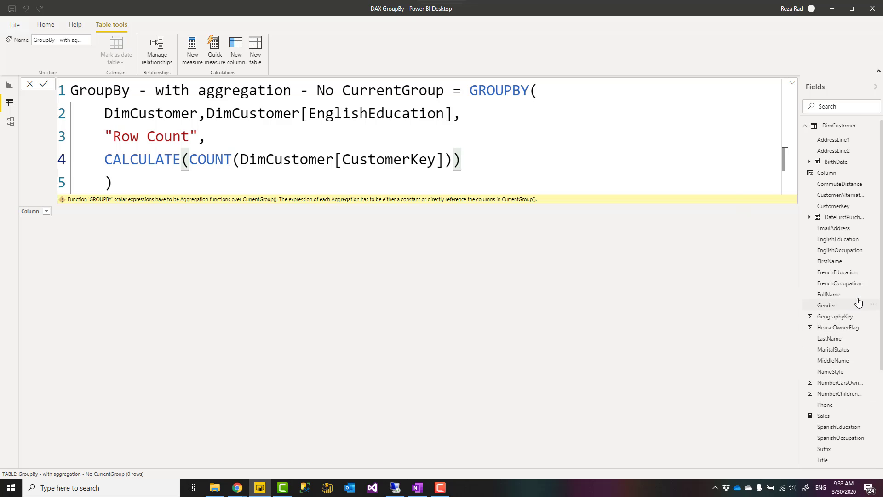
scroll(849, 313, down, 3)
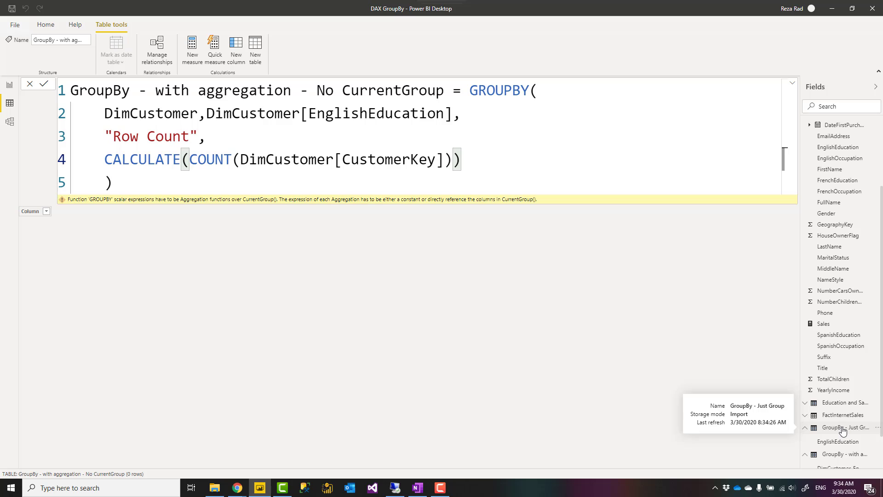
Show 'GroupBy - Just Group' and box its Bachelors and High School rows in red.
click(842, 430)
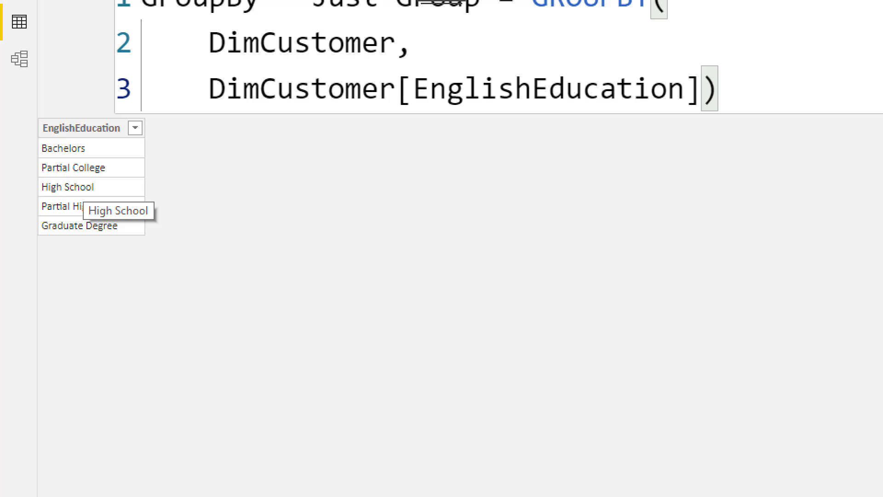
drag(31, 139, 239, 159)
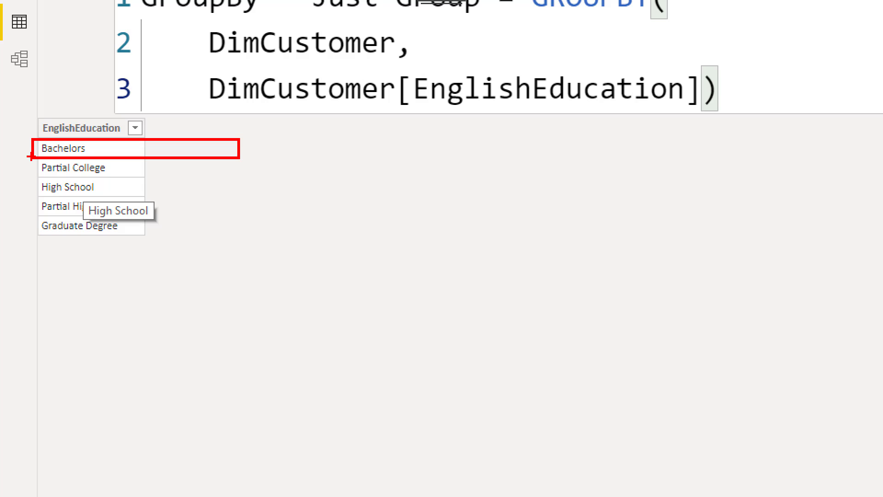
drag(30, 178, 238, 197)
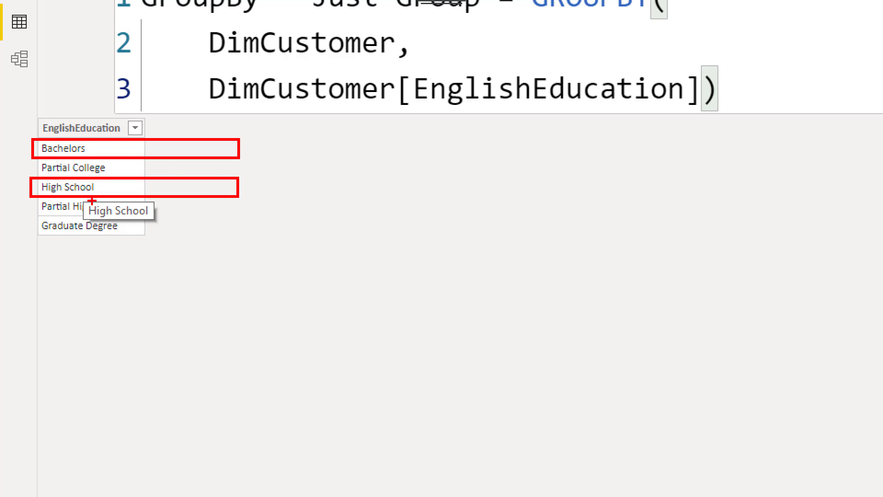
key(Escape)
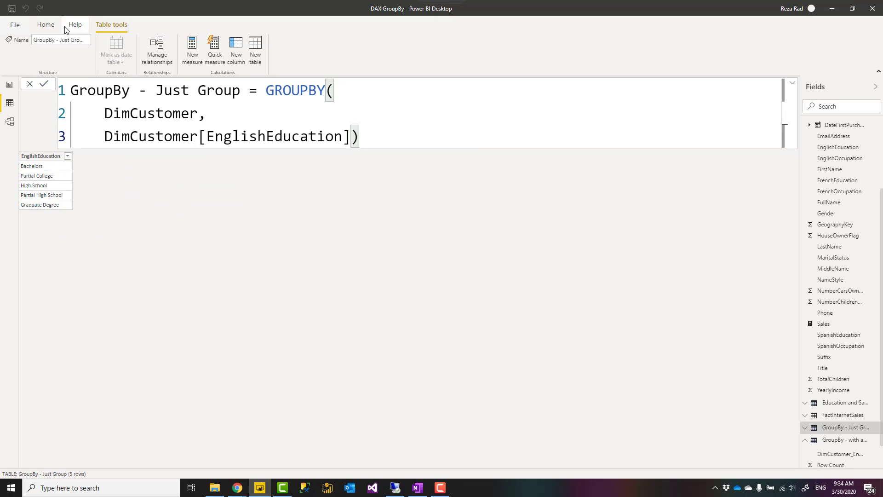
Open Power Query via Transform data and view the DimCustomer query's M code in Advanced Editor.
click(45, 26)
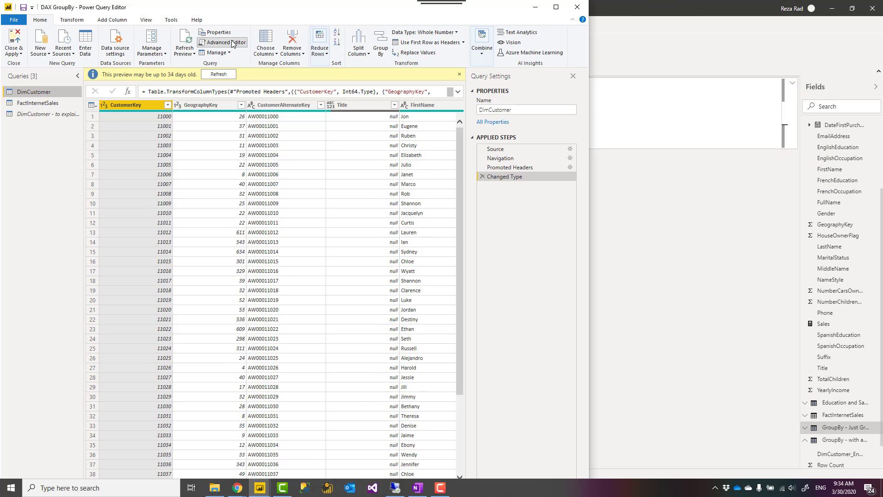
click(230, 42)
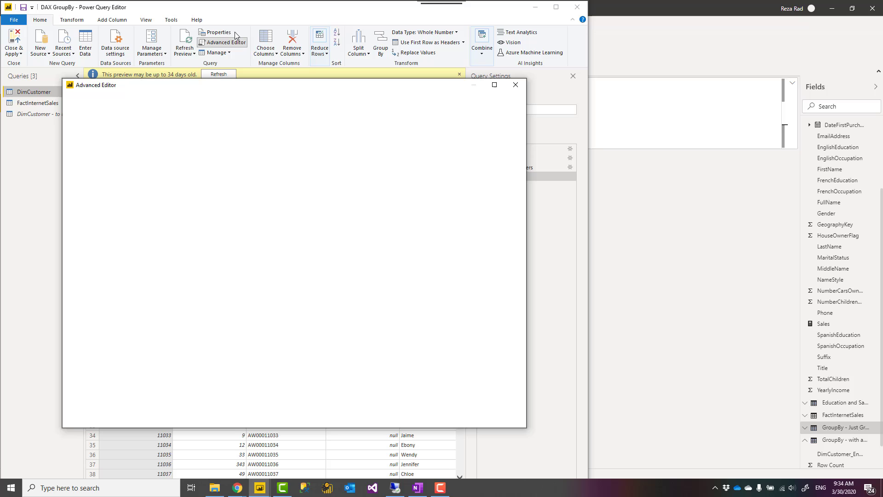
In the maximized editor, preview the High School customers' nested table in 'DimCustomer - to explain CurrentGroup'.
click(516, 85)
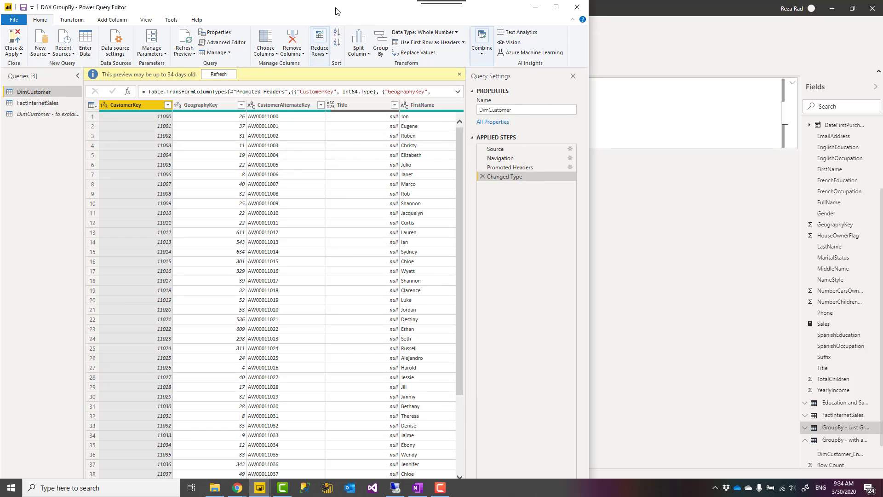
double_click(335, 11)
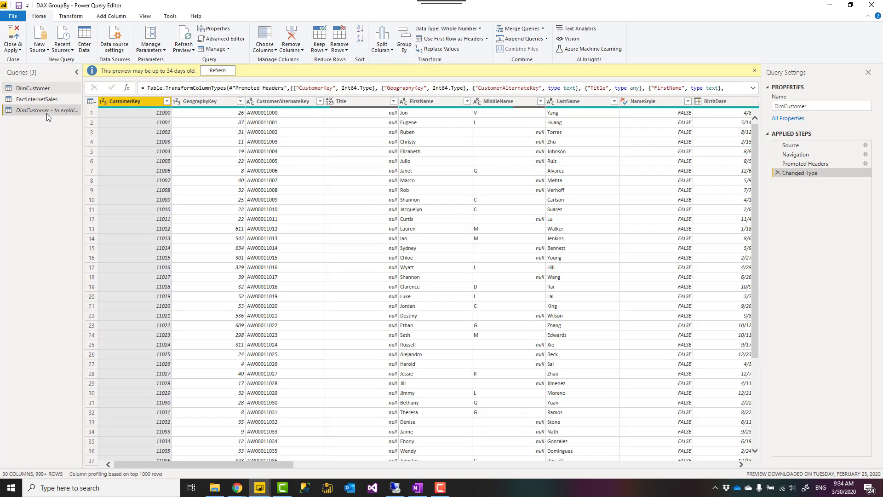
click(46, 113)
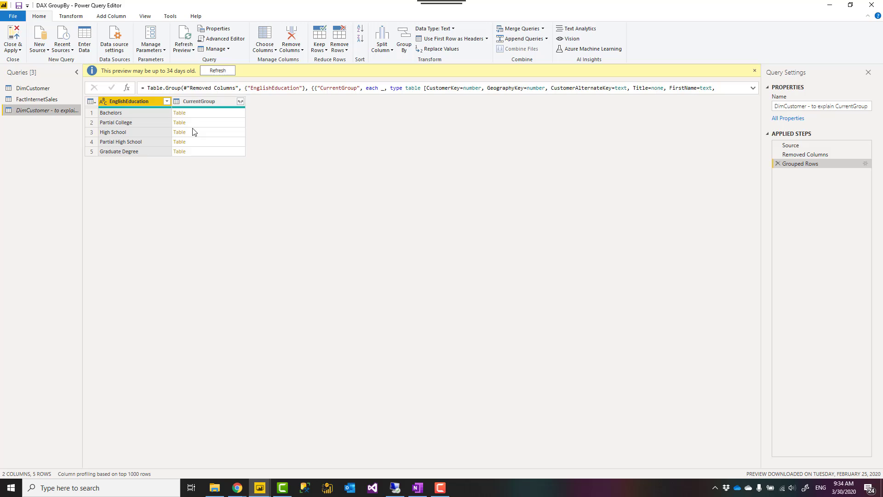
click(143, 132)
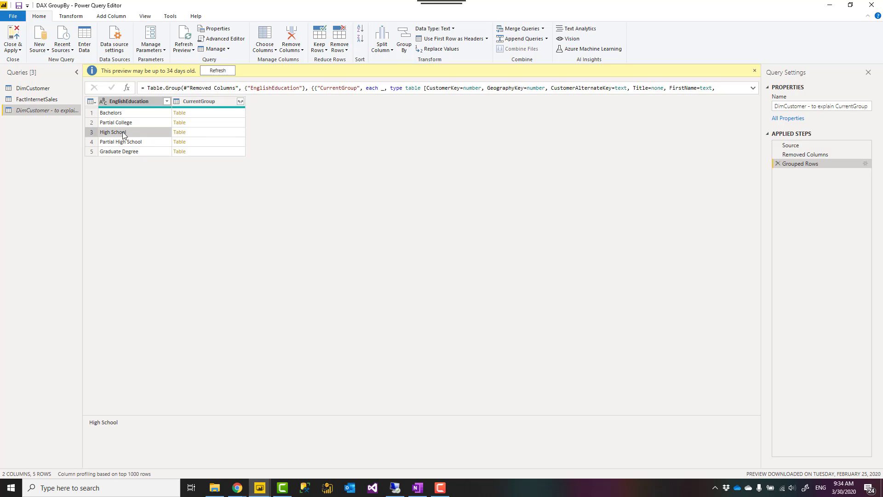
click(199, 133)
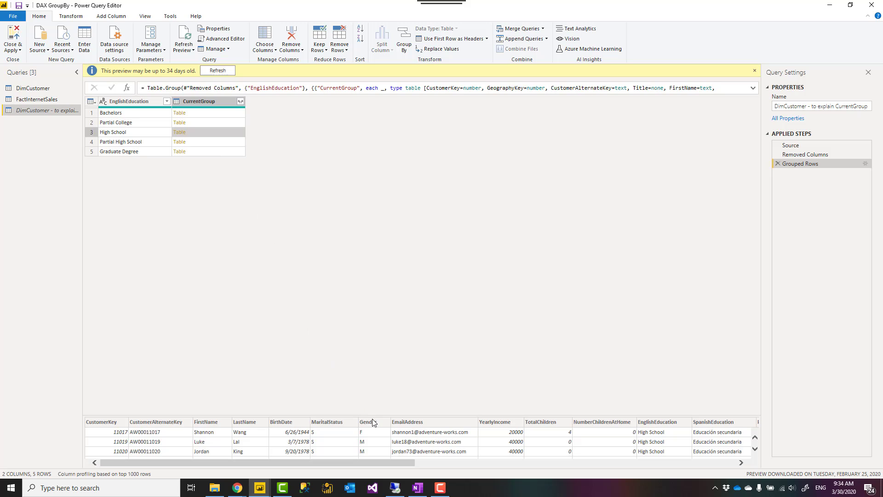
drag(372, 415, 381, 187)
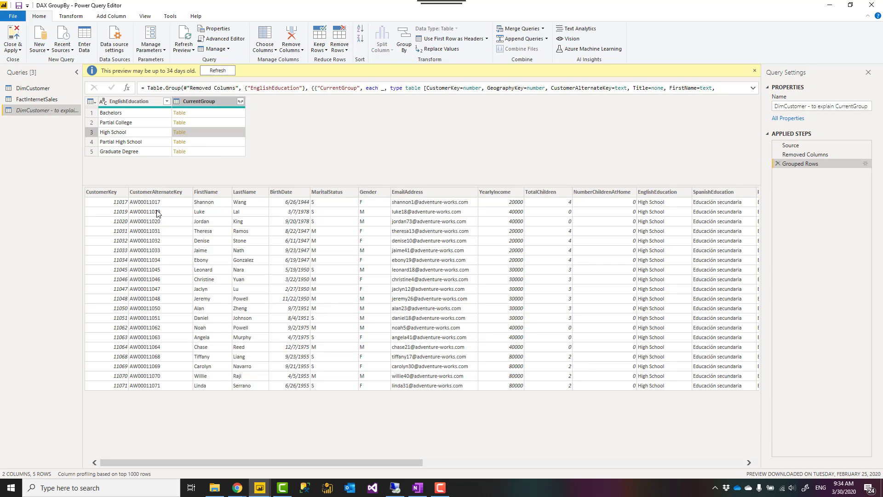
drag(327, 462, 385, 469)
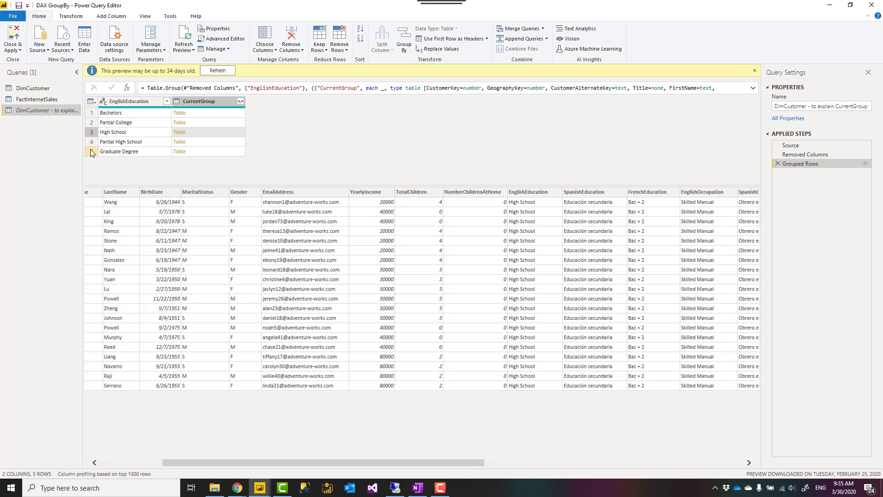
Preview the Graduate Degree customers' nested table, then Close & Apply.
click(172, 152)
click(195, 154)
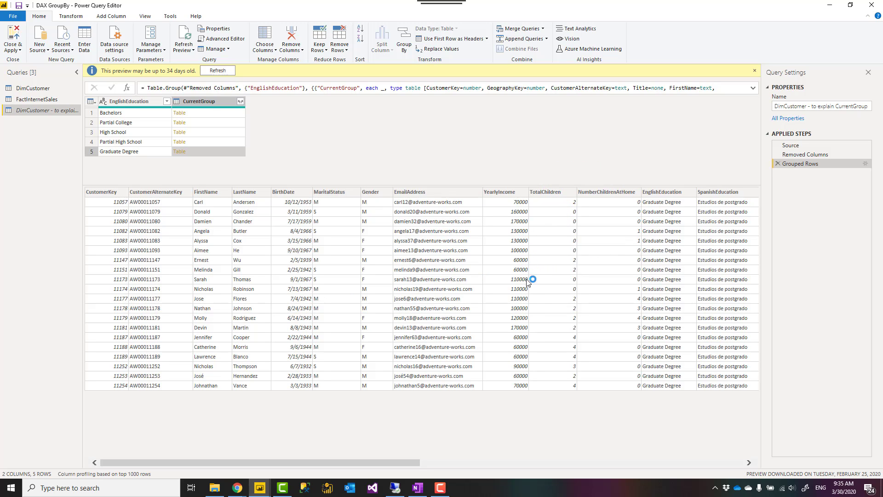
drag(397, 459, 404, 459)
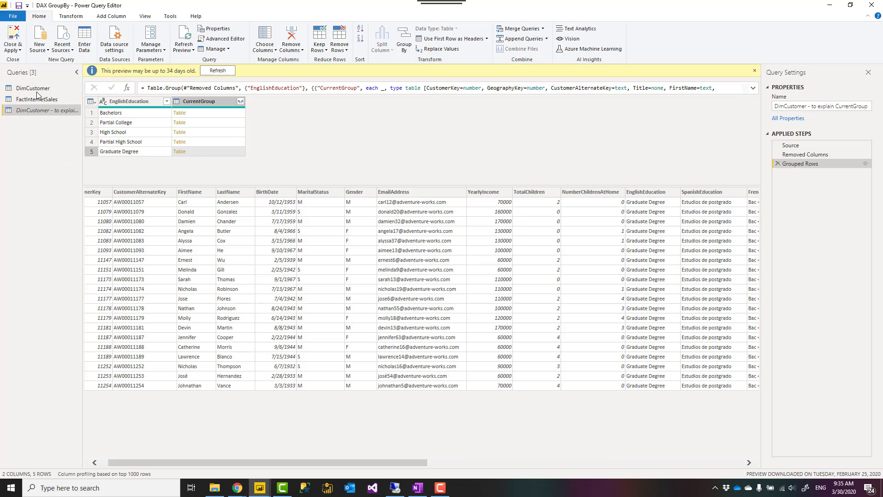
click(14, 36)
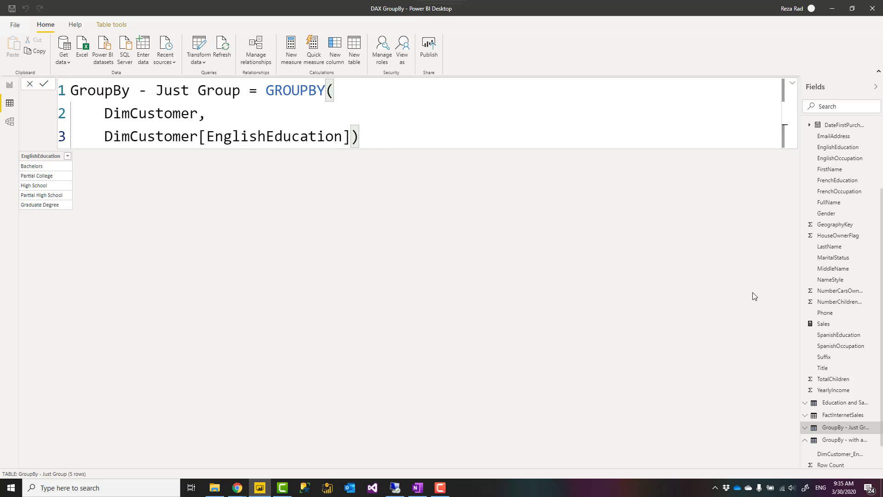
Show 'GroupBy - with aggregation' and highlight GROUPBY and its first DimCustomer argument.
click(836, 442)
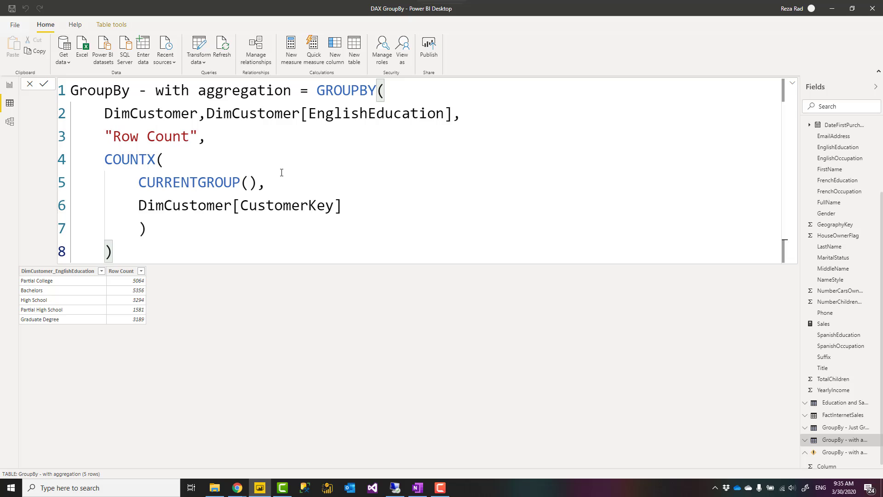
drag(322, 91, 375, 88)
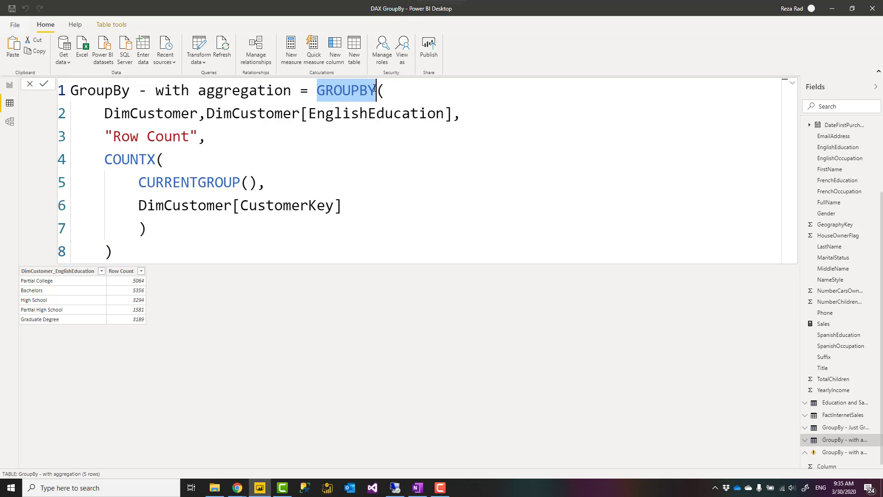
drag(102, 116, 199, 114)
Break line 2 so DimCustomer[EnglishEducation] sits on its own line.
click(241, 113)
key(Left)
key(Left)
key(Left)
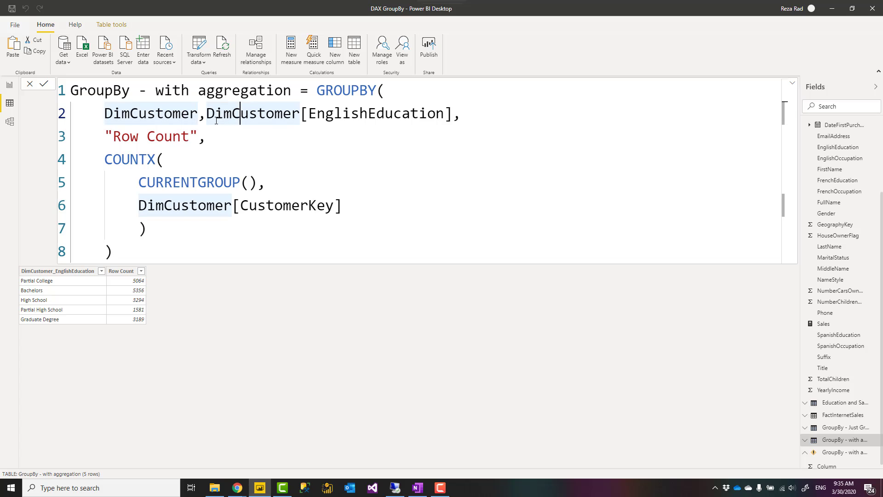
key(shift+Left)
key(shift+Right)
key(shift+Right)
key(shift+Right)
key(shift+Right)
key(shift+Right)
key(shift+Right)
key(shift+Right)
key(shift+Right)
key(shift+Right)
key(shift+Right)
key(shift+Right)
key(shift+Right)
key(shift+Right)
key(shift+Right)
key(shift+Right)
key(shift+Right)
key(shift+Right)
key(shift+Right)
key(shift+Right)
key(shift+Right)
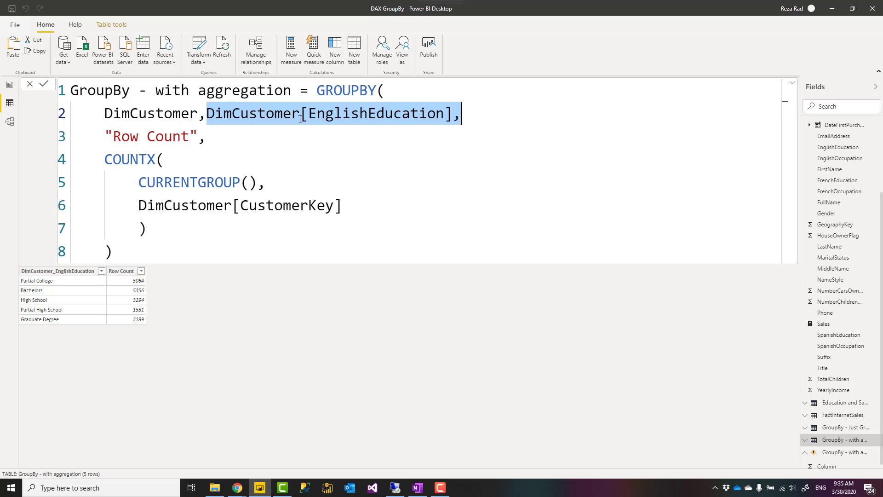
click(283, 113)
click(209, 113)
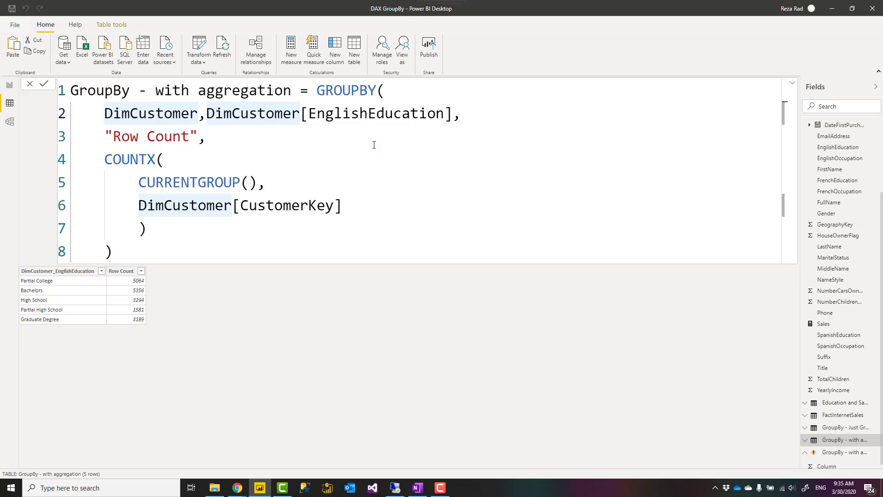
key(Return)
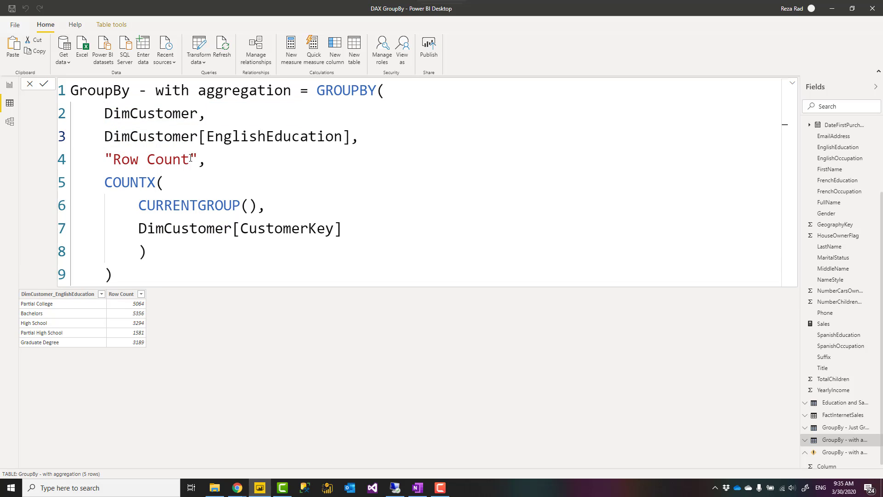
drag(191, 158, 115, 159)
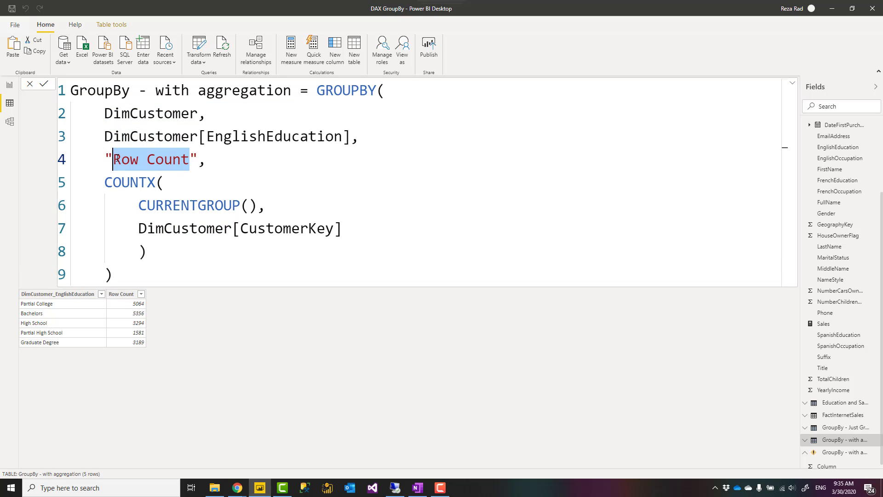
click(217, 163)
drag(104, 182, 145, 252)
click(189, 213)
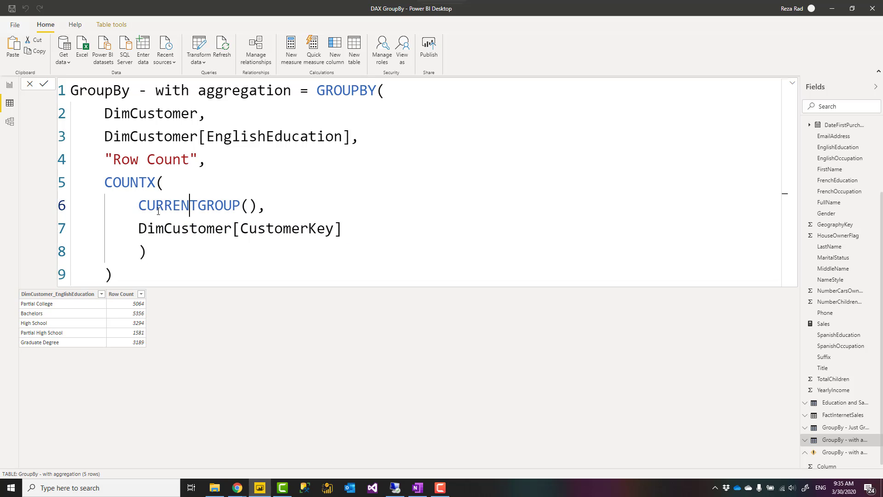
drag(139, 206, 255, 212)
click(158, 251)
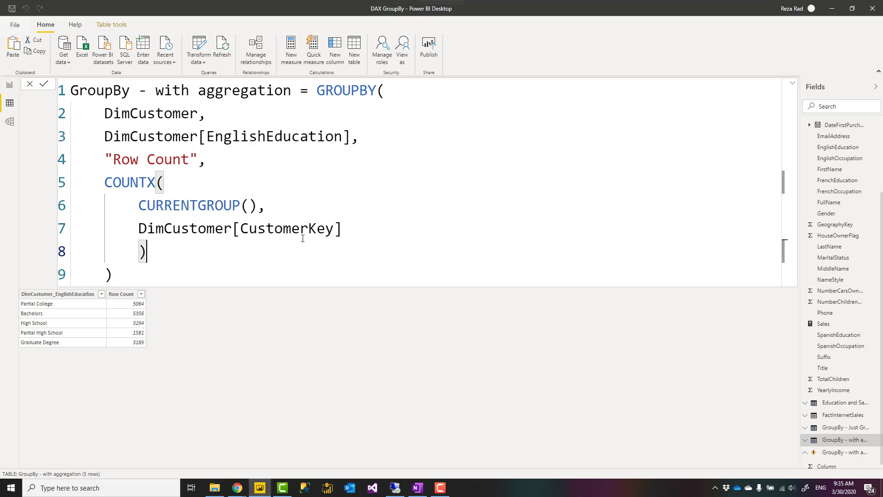
drag(349, 231, 261, 204)
click(140, 206)
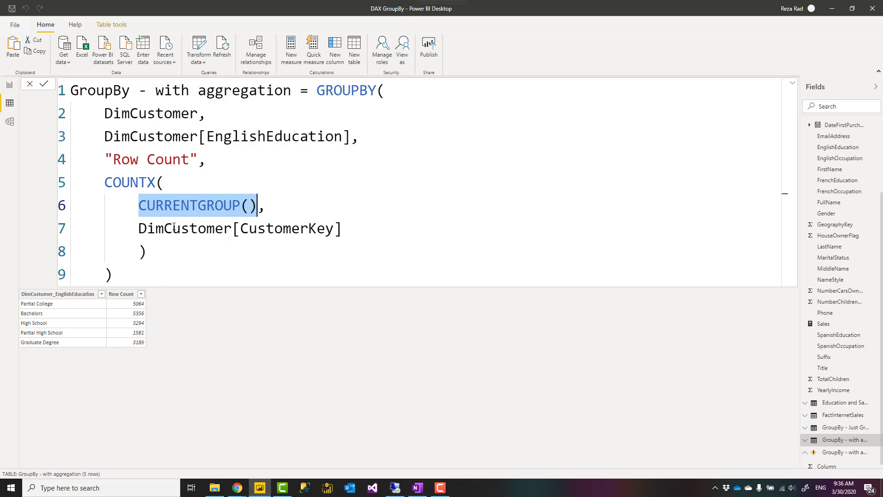
click(168, 242)
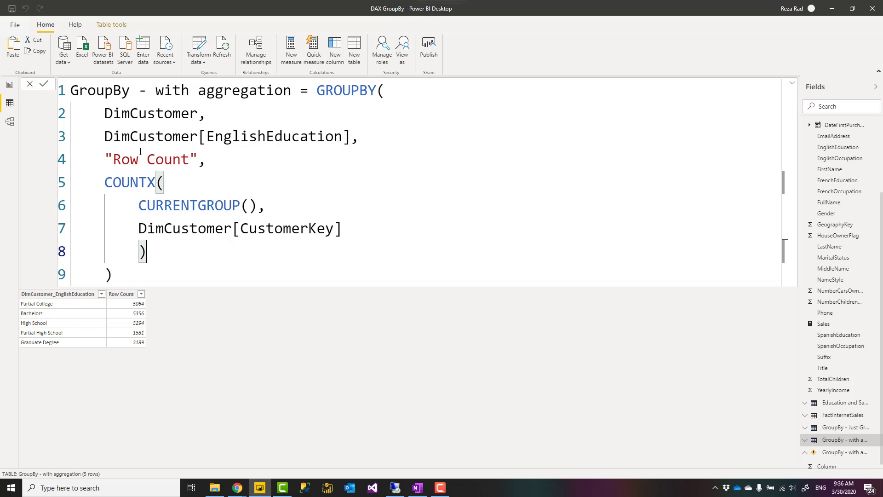
drag(139, 204, 256, 207)
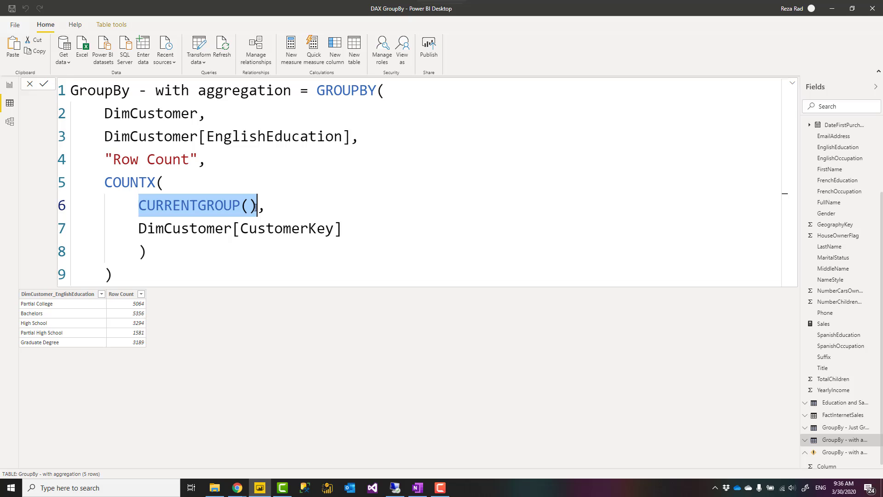
drag(105, 183, 156, 183)
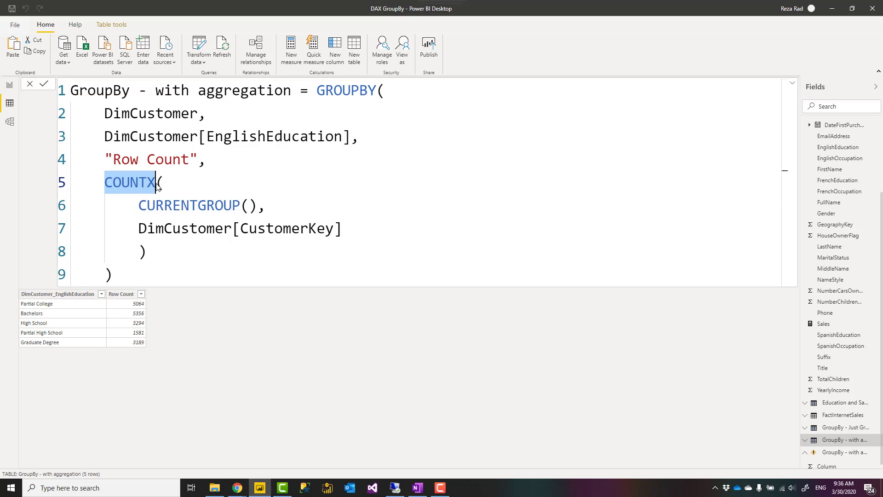
click(183, 246)
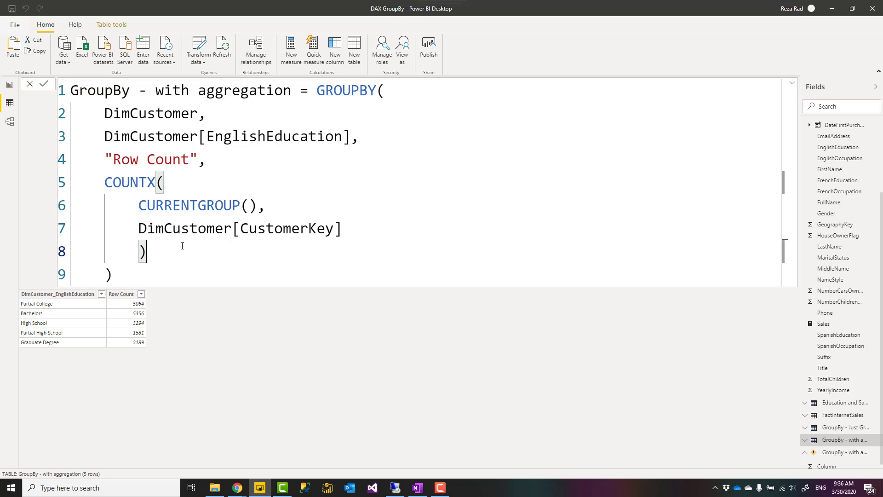
click(161, 268)
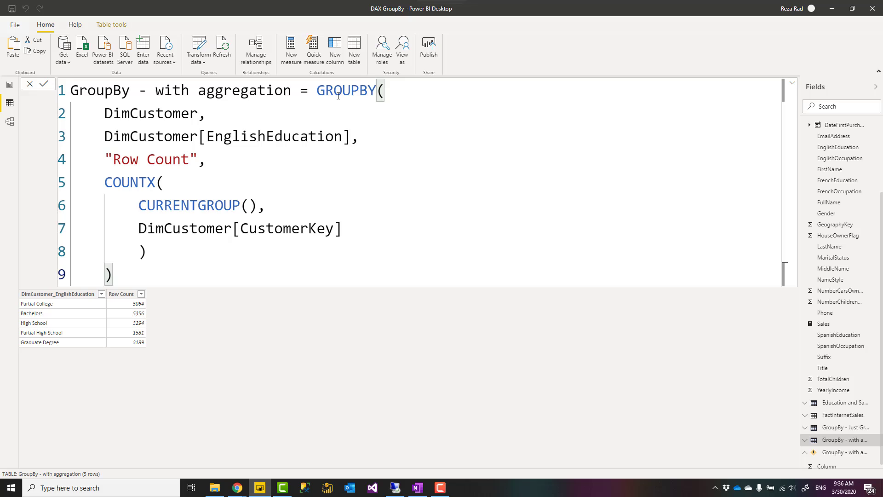
double_click(152, 113)
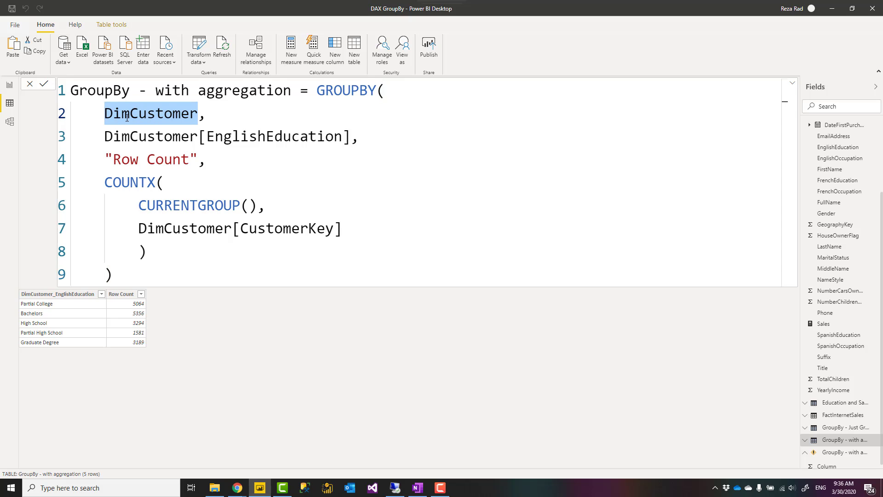
Check the Sales measure's formula, then show 'Education and Sales' with Revenue summed per EnglishEducation.
click(845, 407)
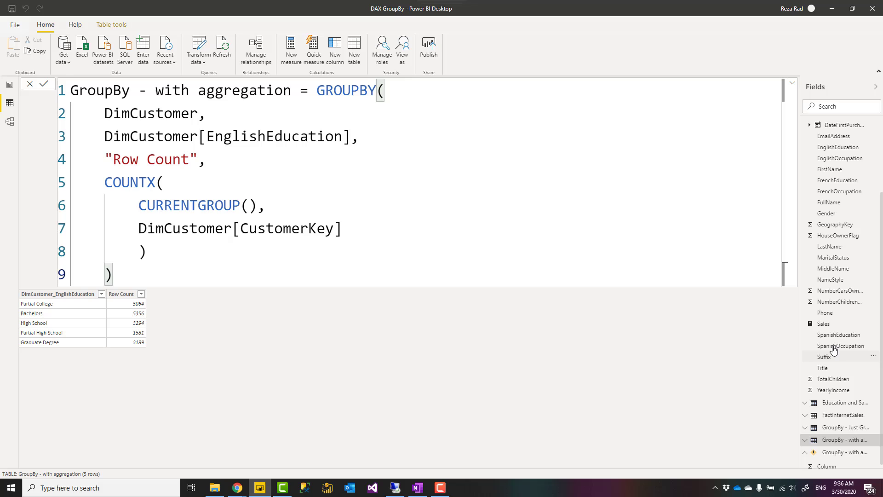
click(827, 326)
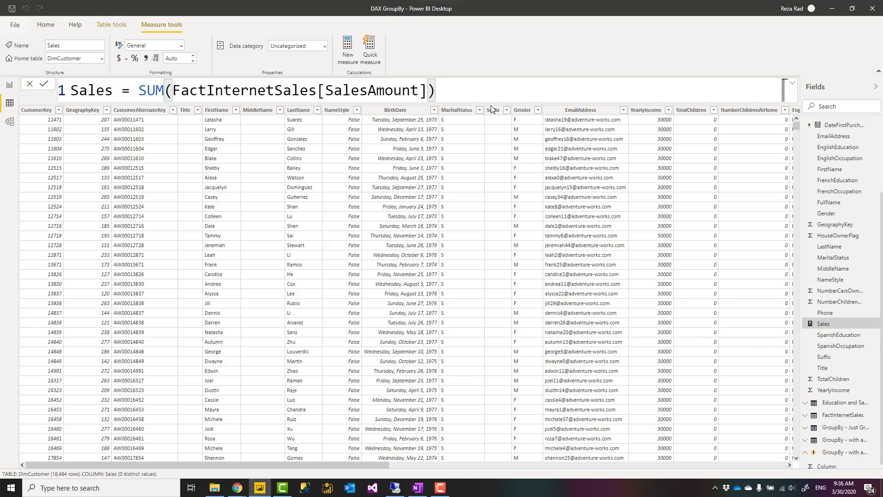
click(843, 404)
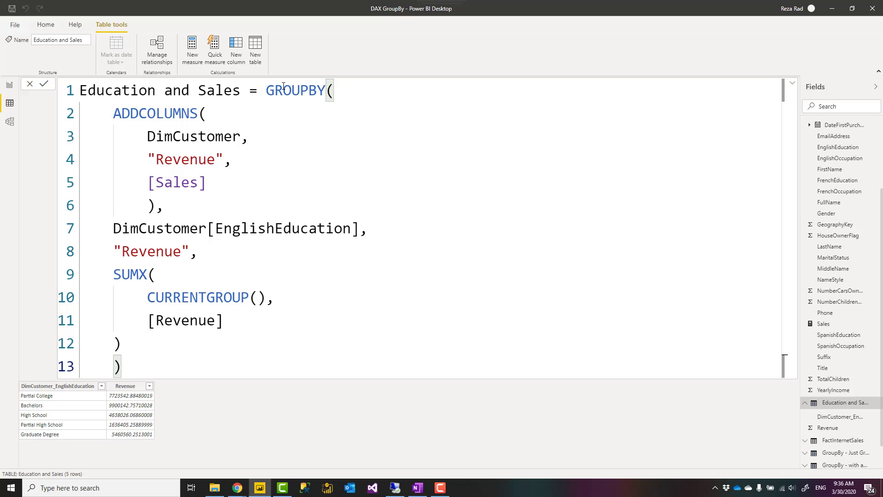
click(116, 117)
drag(118, 117, 155, 203)
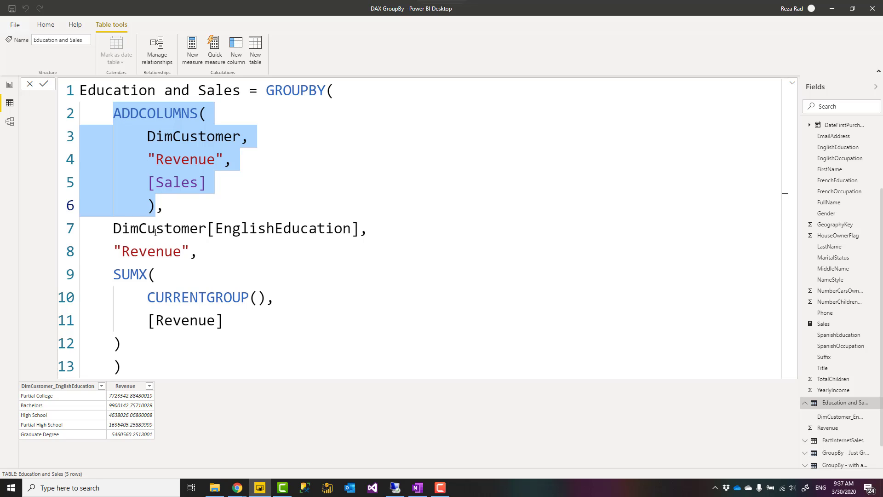
drag(114, 228, 359, 232)
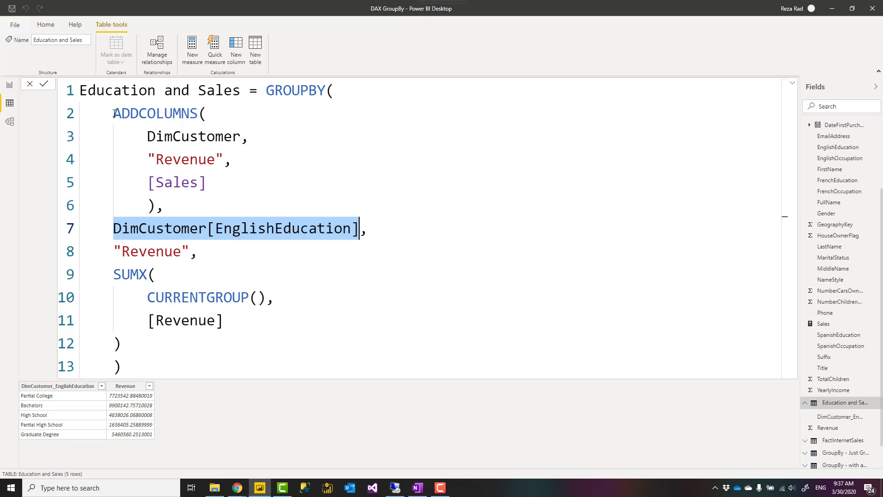
drag(113, 113, 156, 206)
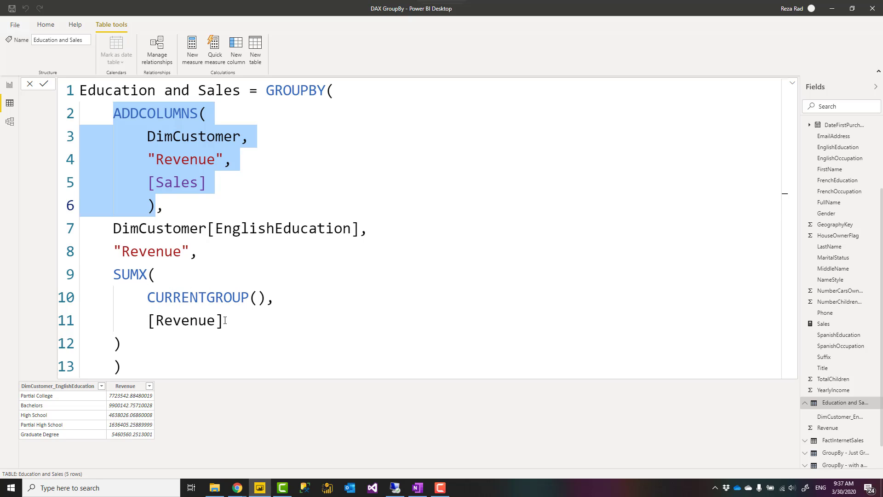
click(145, 370)
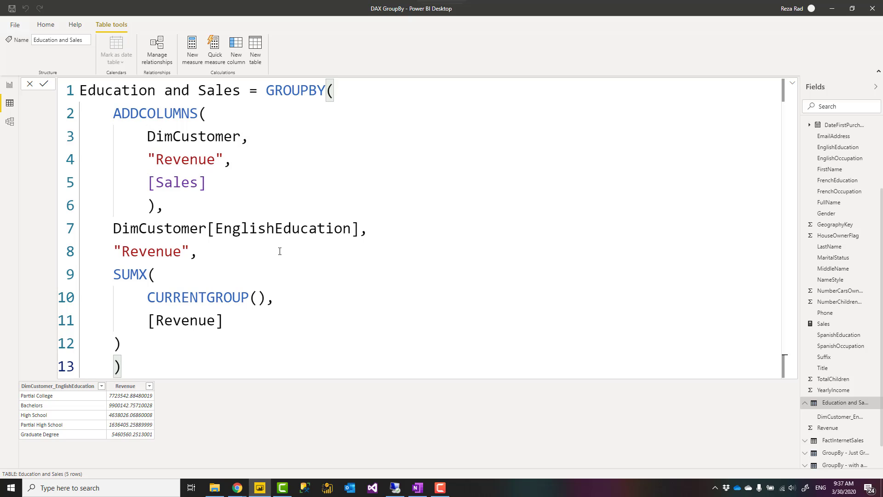
click(134, 345)
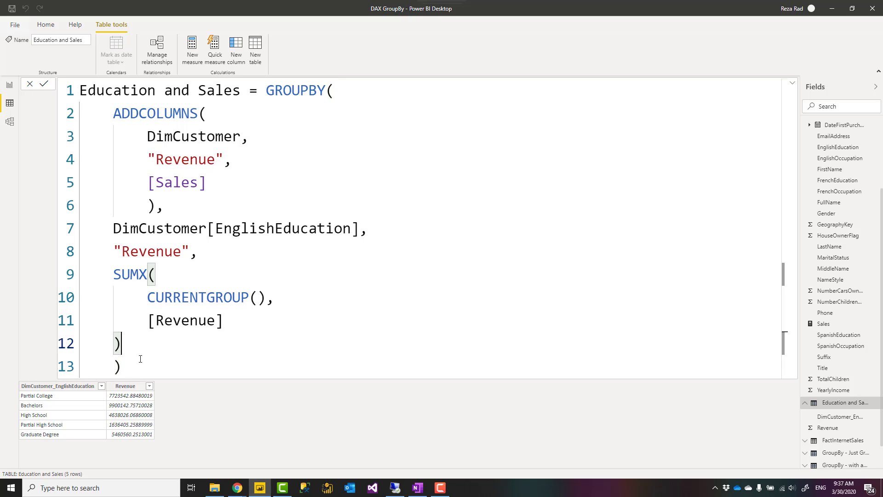
click(140, 364)
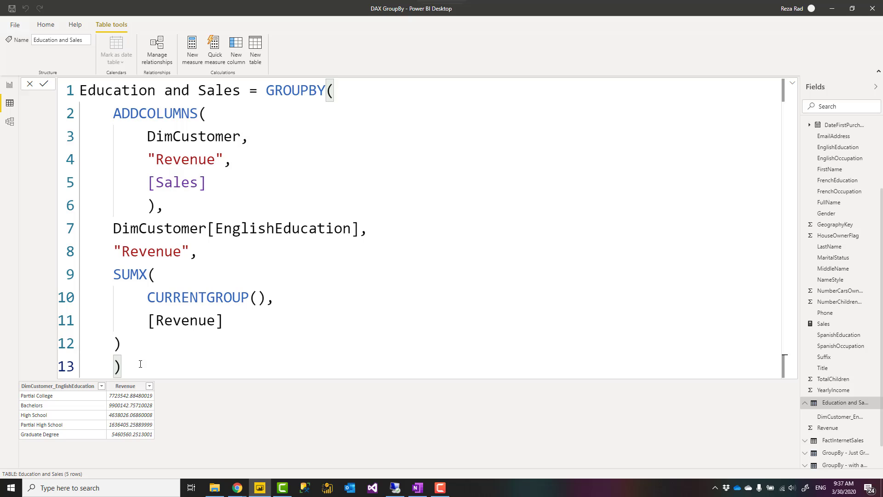
drag(148, 297, 267, 303)
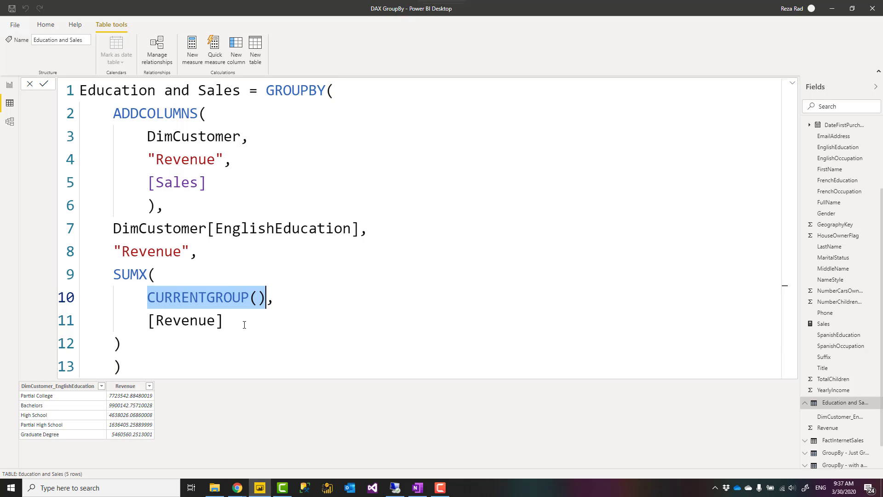
click(175, 361)
drag(148, 297, 266, 298)
double_click(282, 90)
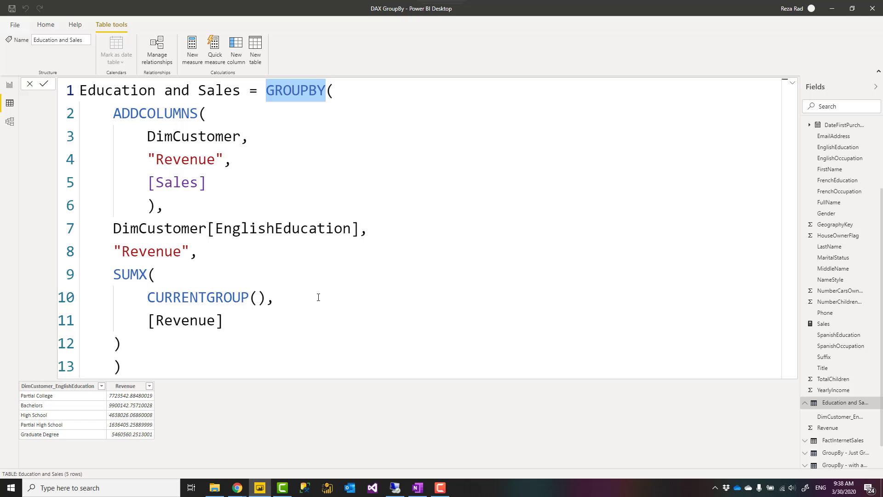
click(151, 366)
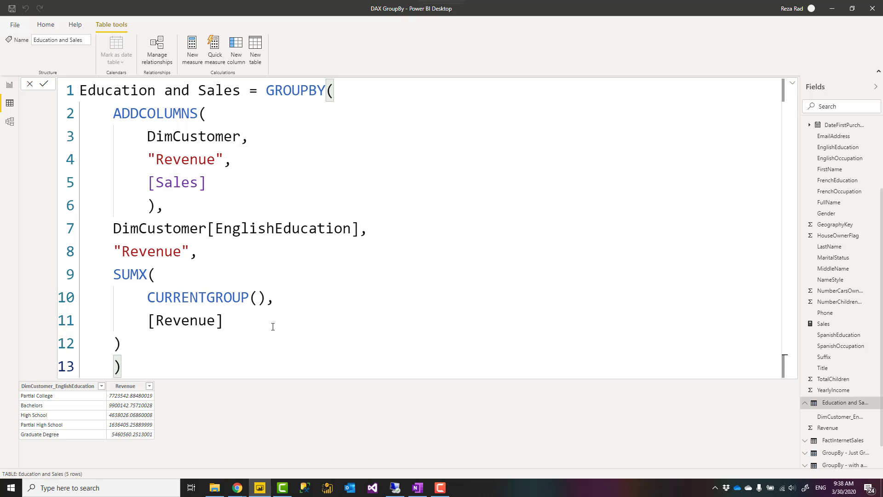